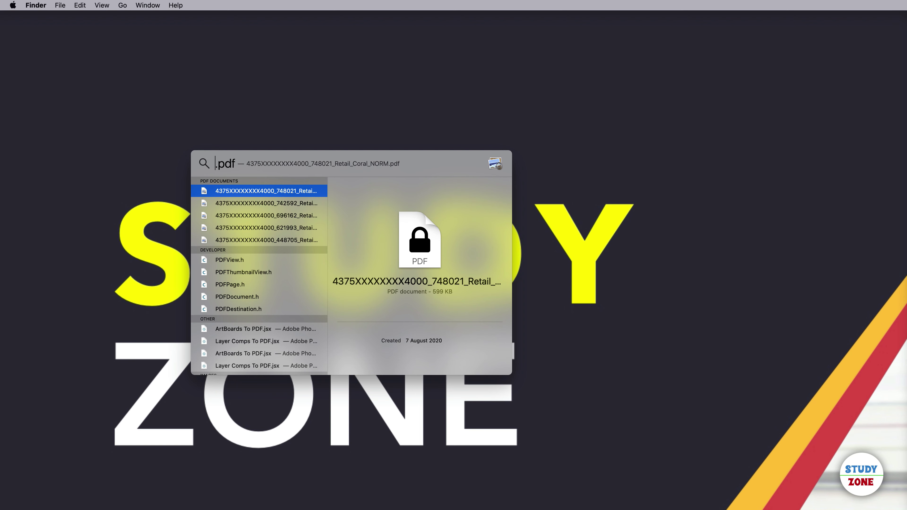
Step: Refine the Spotlight query to 'math pdf' so mathematics.pdf becomes the top result
type("math")
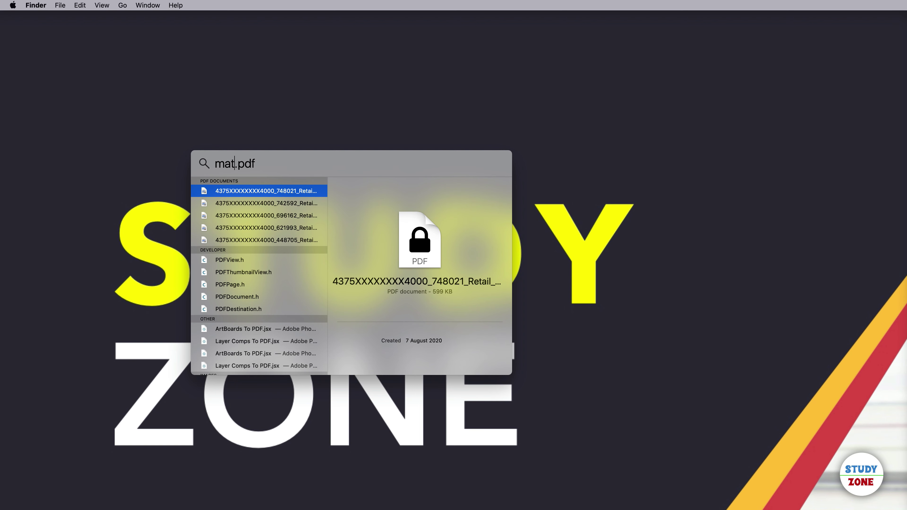
key("Delete")
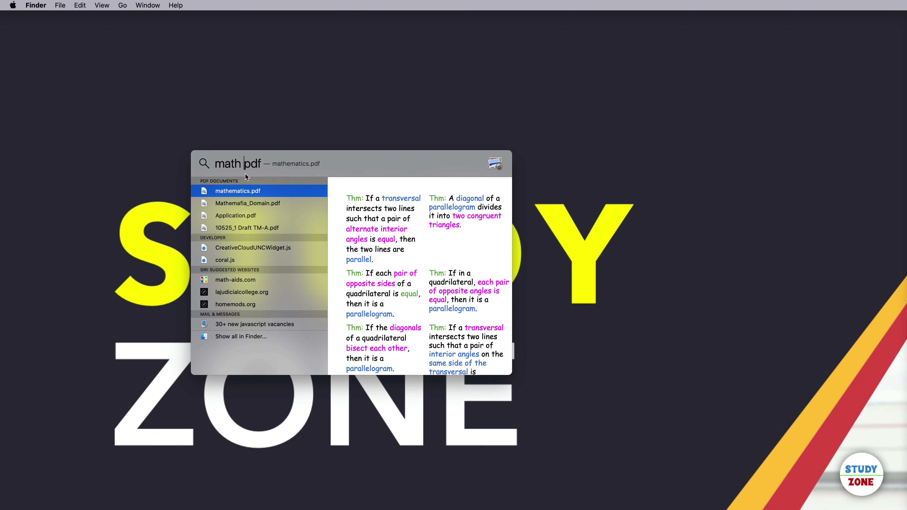
key("BackSpace")
type("*")
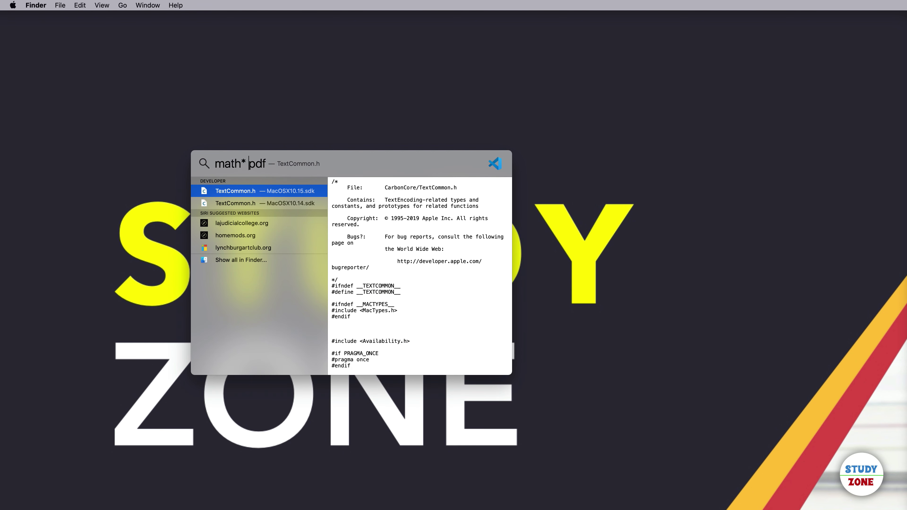
key("BackSpace")
key("BackSpace")
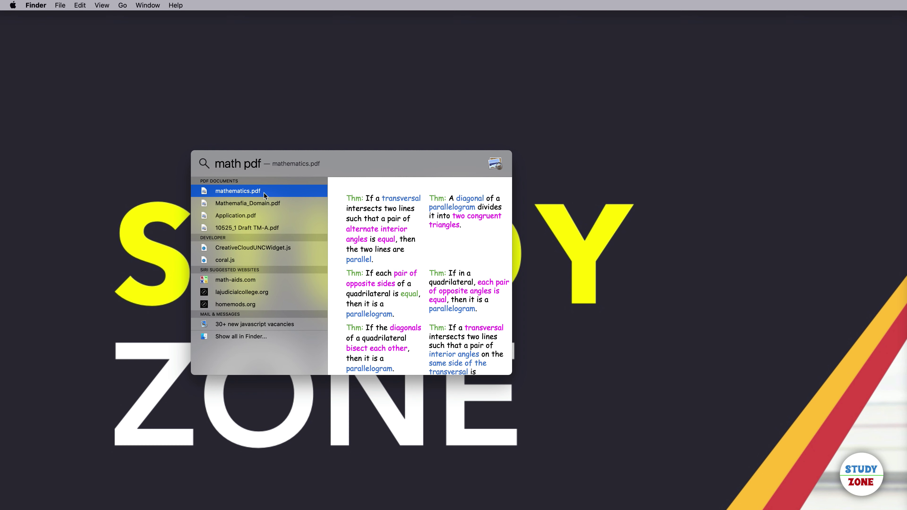
Step: Move the Spotlight window higher and make it taller to browse the PDF's preview pages
scroll(403, 269, "down", 10)
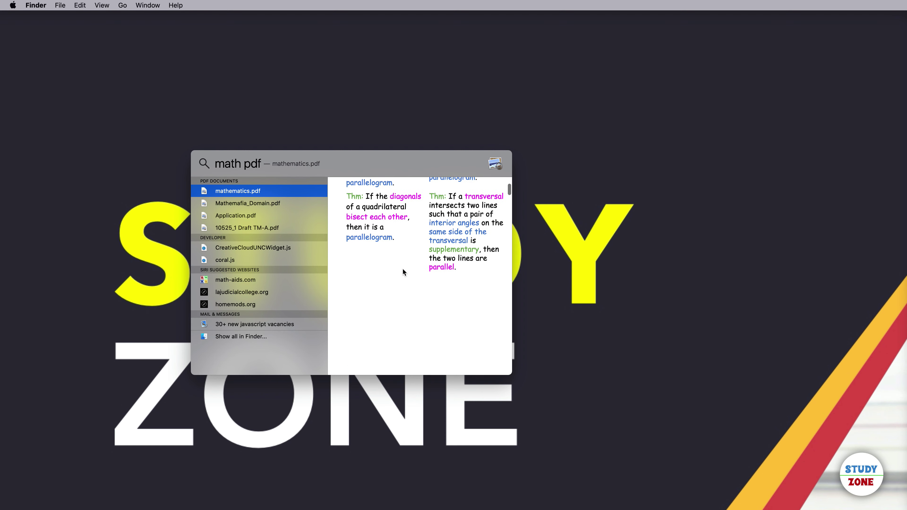
scroll(402, 272, "up", 5)
left_click_drag(410, 163, 416, 76)
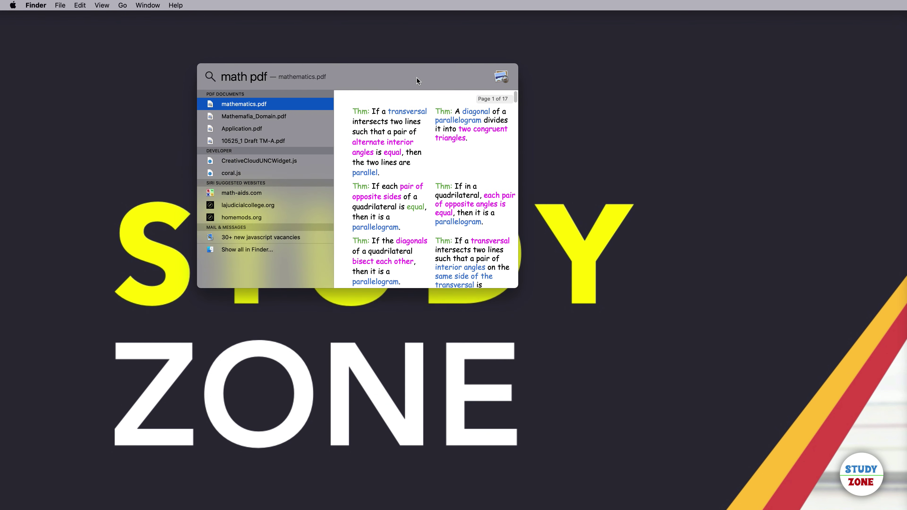
left_click_drag(445, 288, 450, 483)
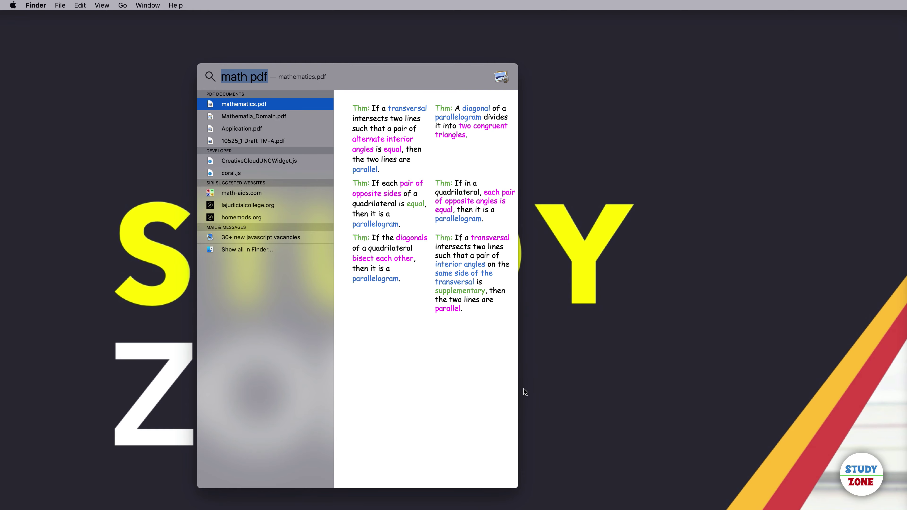
scroll(407, 358, "down", 20)
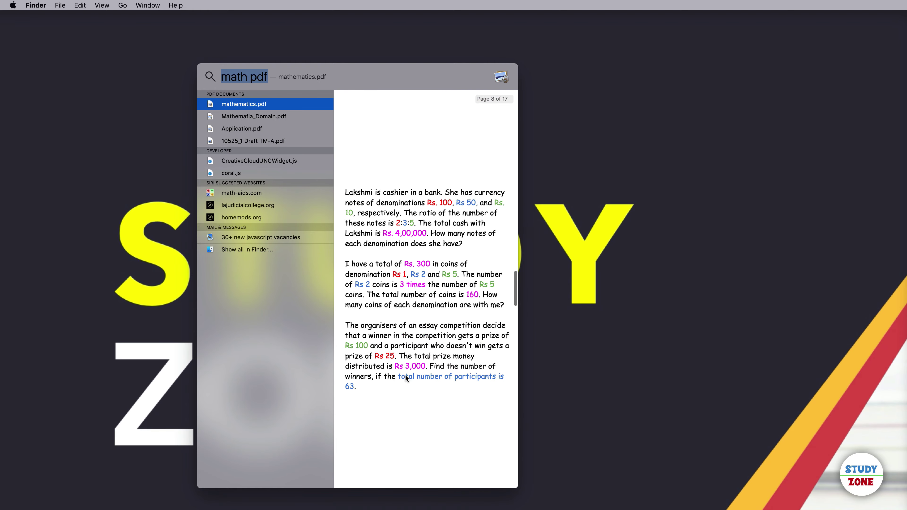
scroll(407, 378, "up", 20)
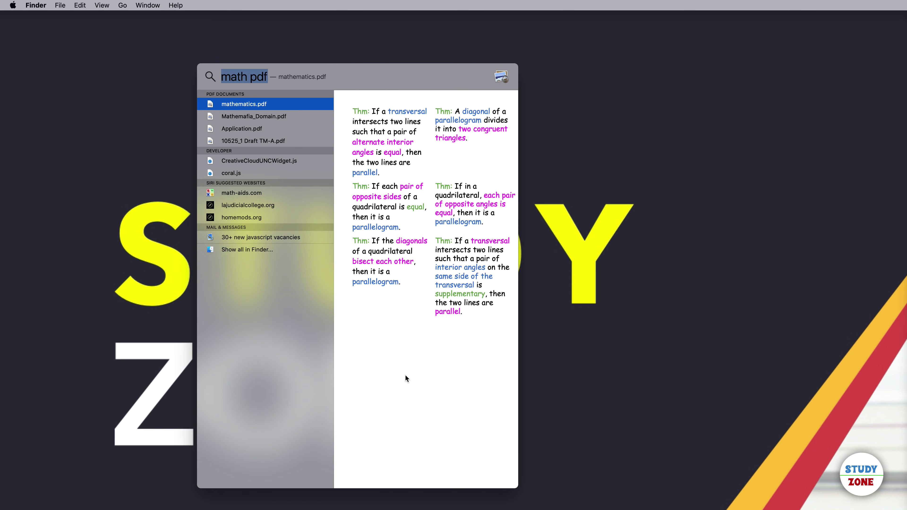
Step: Search '.xls' and compare Sheet1 and Sheet2 of Testing.xlsx in the preview
type(".xls")
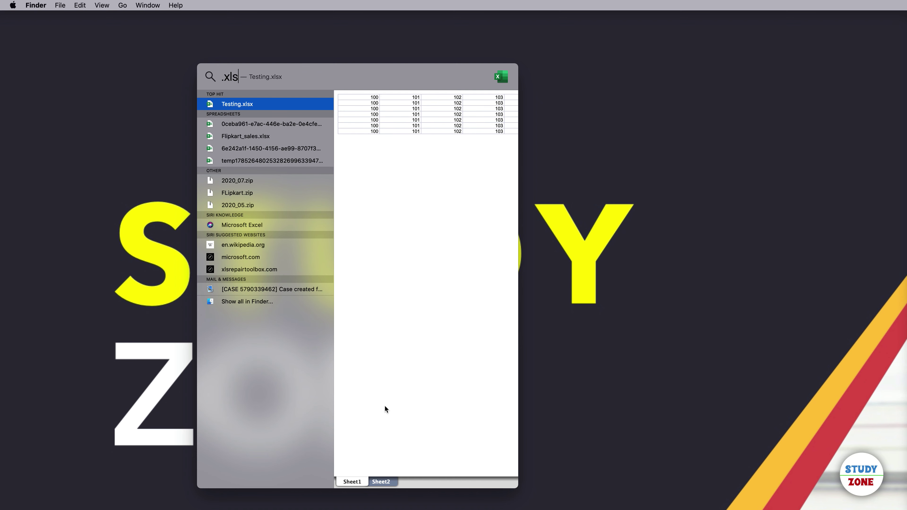
left_click(355, 482)
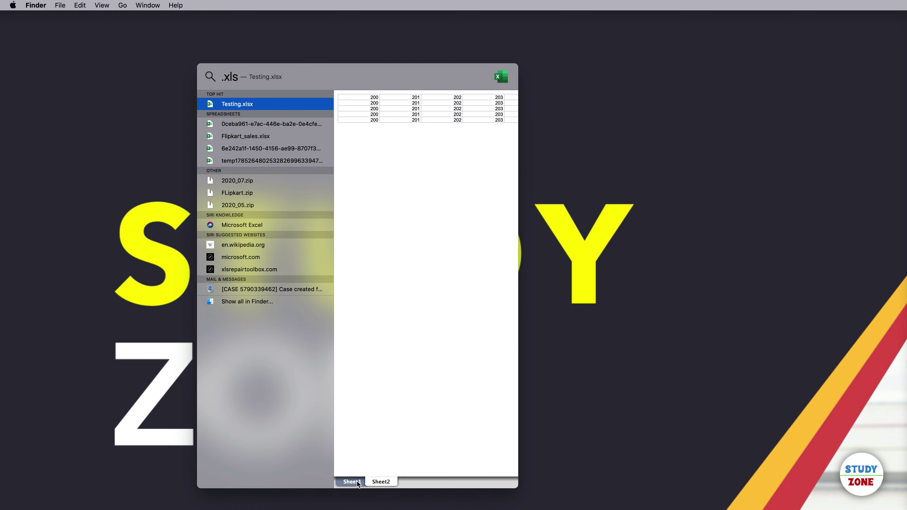
left_click(376, 482)
left_click(352, 482)
left_click(379, 482)
left_click(352, 482)
left_click(376, 482)
left_click(382, 482)
scroll(475, 156, "right", 10)
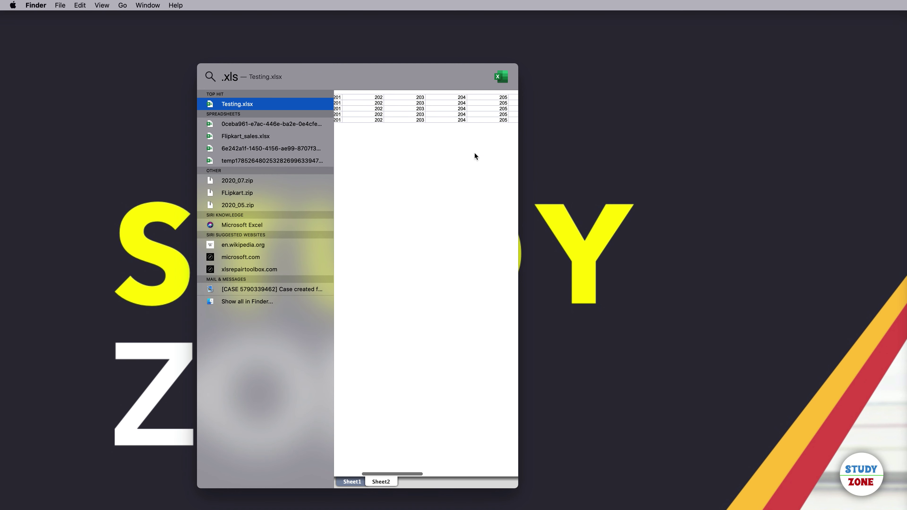
scroll(474, 153, "left", 10)
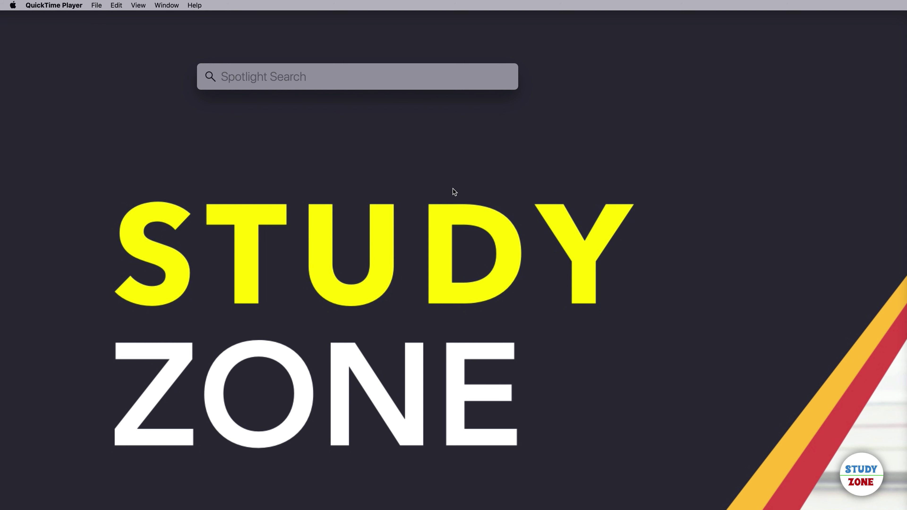
Step: Search 'what is google' and read the Siri Knowledge panel on Google's founders, CEO and headquarters
type("what is ")
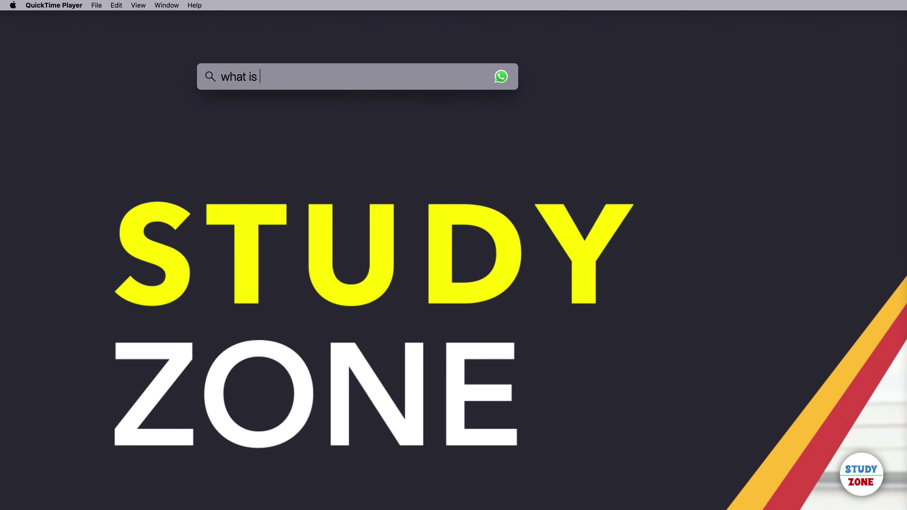
type("google")
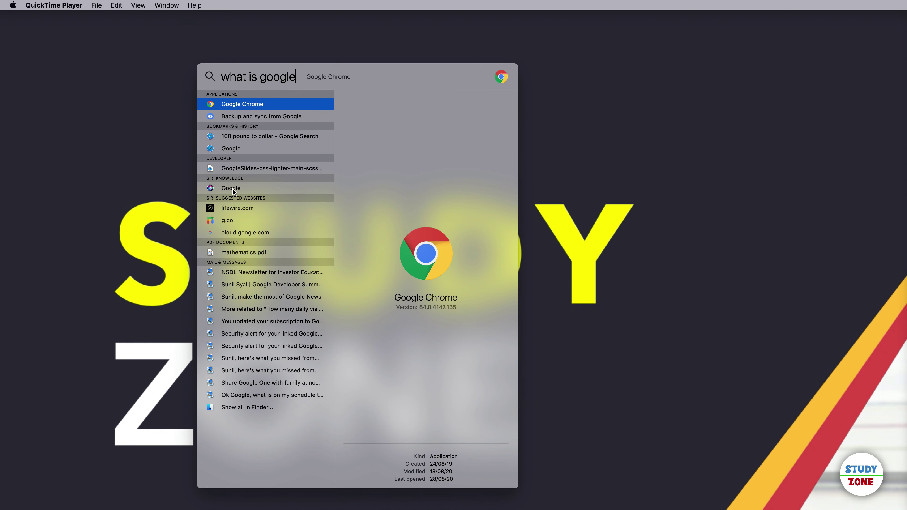
left_click(224, 189)
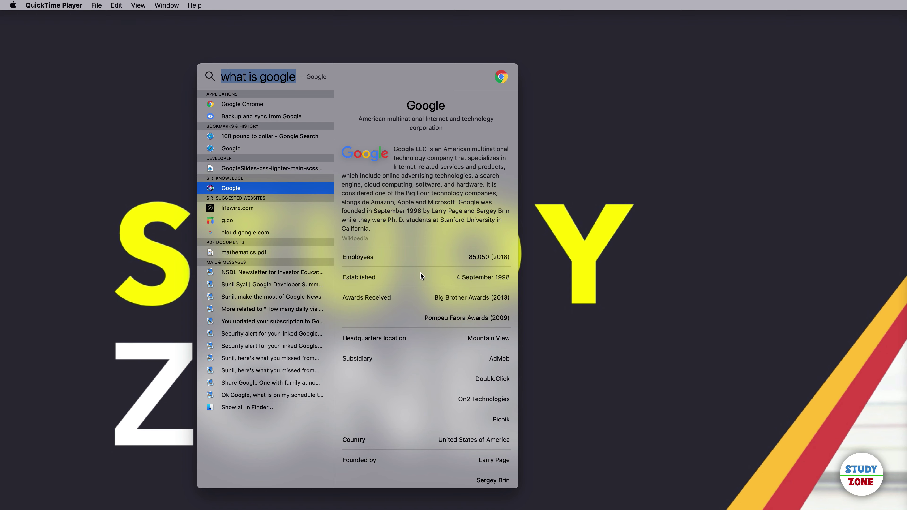
scroll(420, 273, "down", 10)
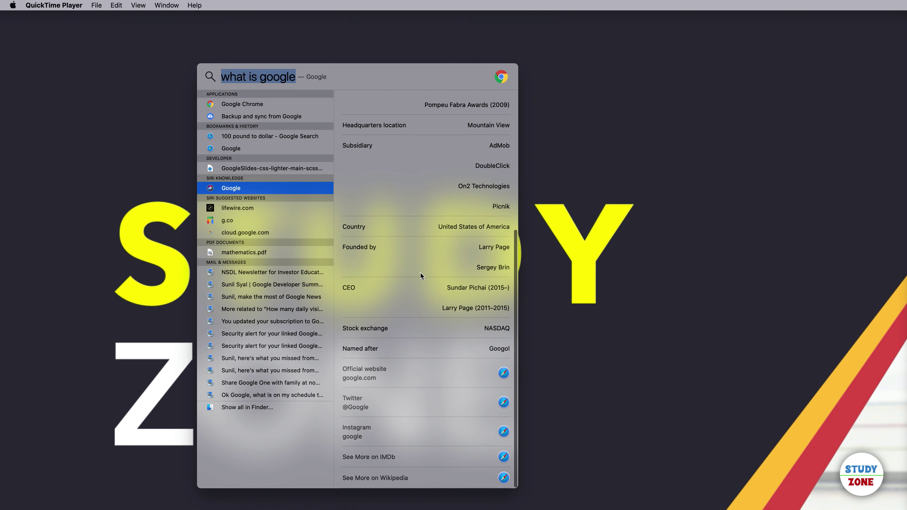
scroll(420, 272, "up", 8)
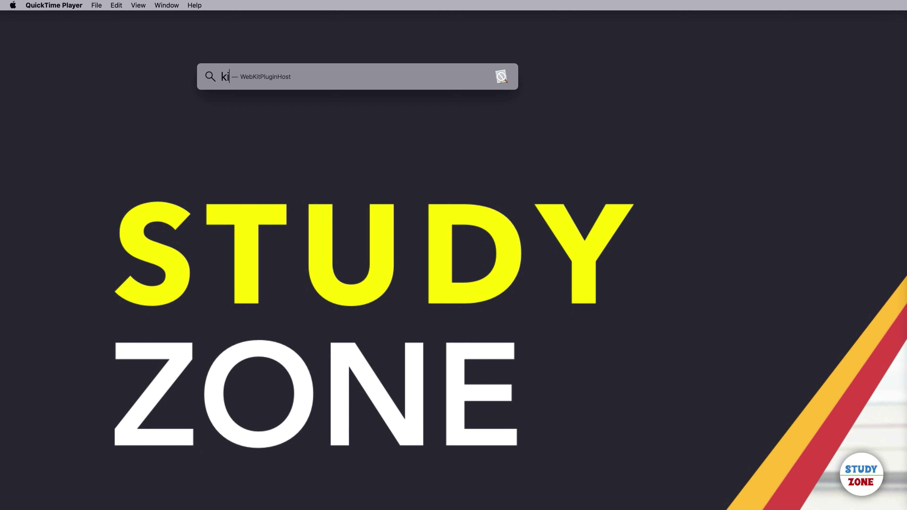
Step: Filter Spotlight to audio with 'kind:audio a2' to find the A2.m4a files, then dismiss it
type("nd:")
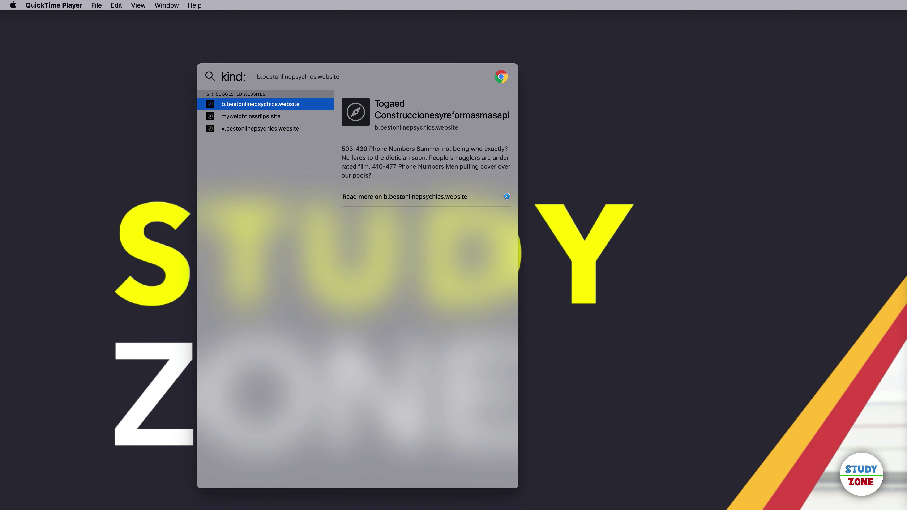
type("au")
type("dio")
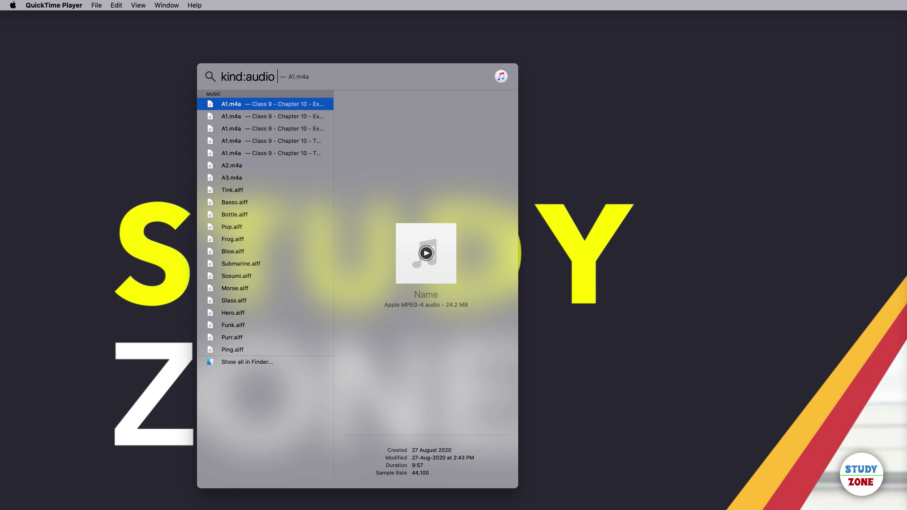
type("a2")
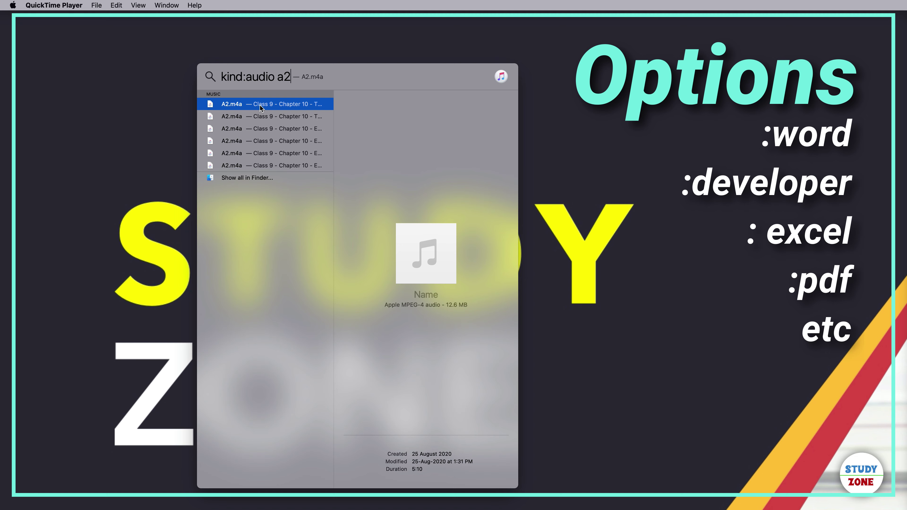
key("Escape")
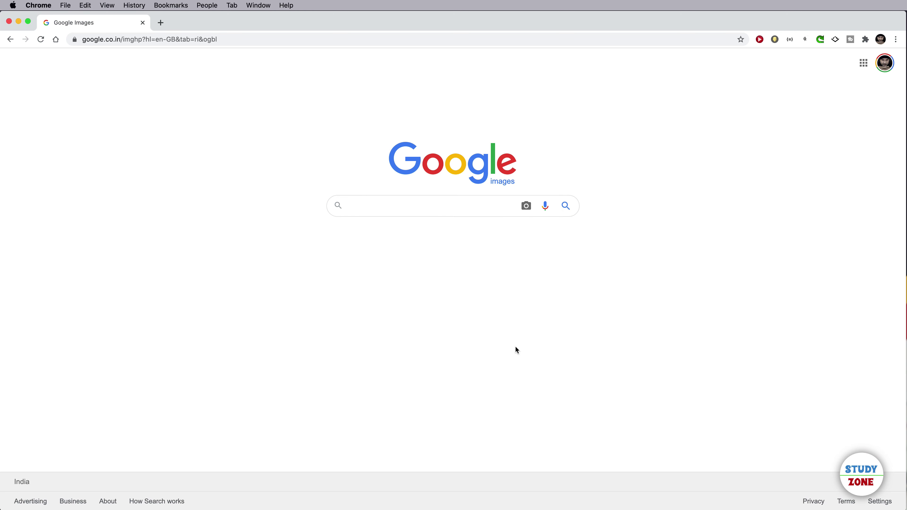
Step: Open the suggested youtube.com website from Spotlight in Chrome
key("super+space")
type("you")
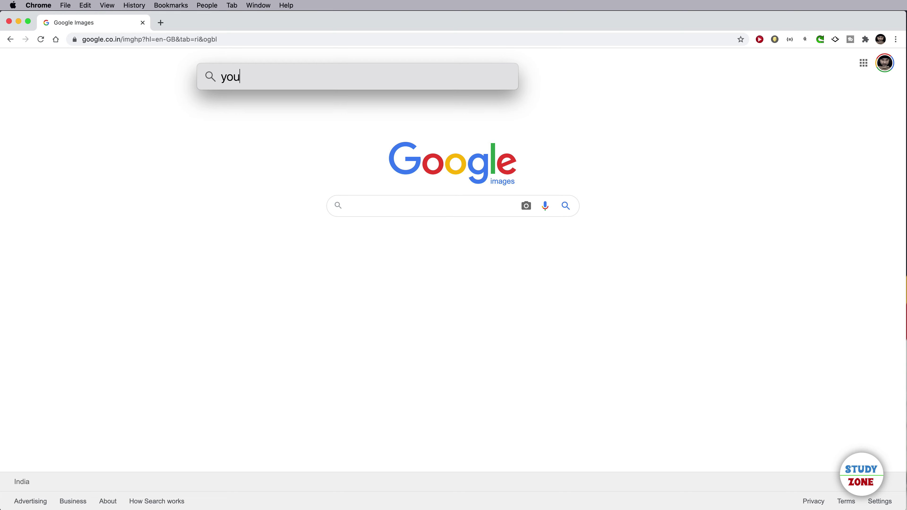
type("tube.com")
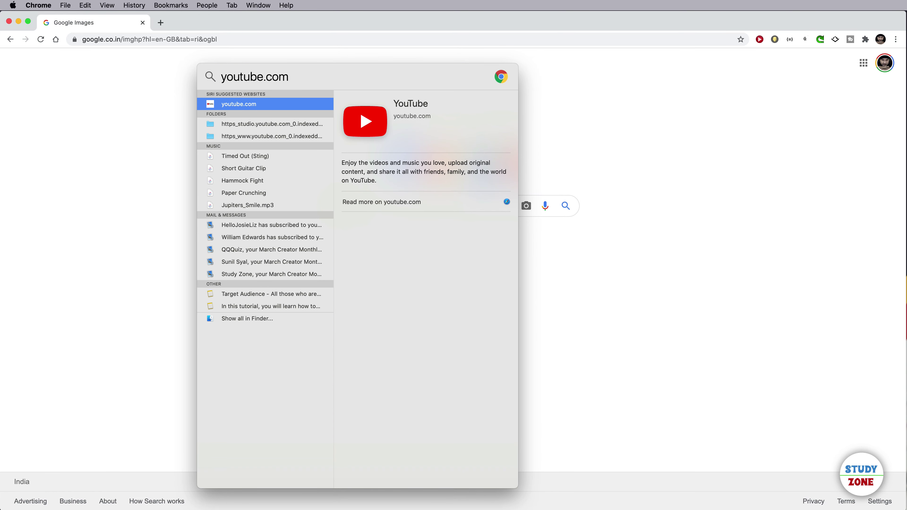
left_click(255, 106)
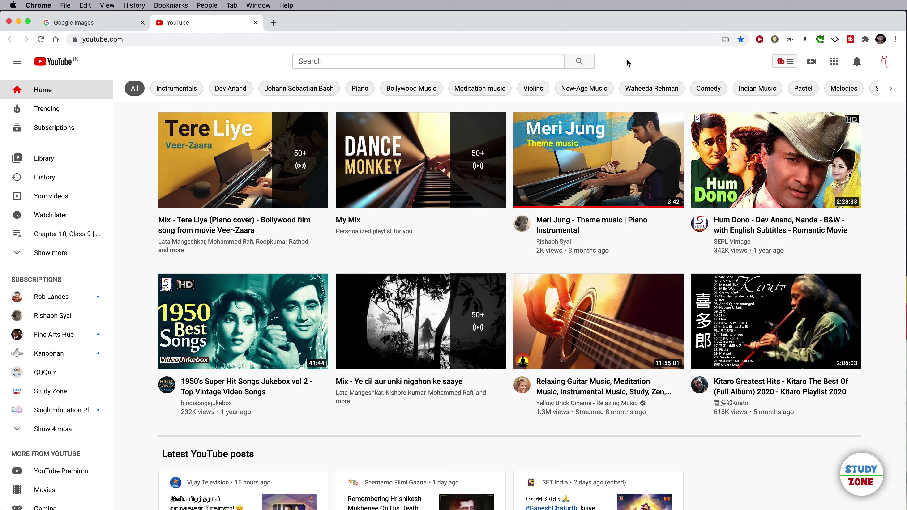
Step: Search 'mathemafia' and open its bookmarked Class 9 triangles page in Chrome
key("super+space")
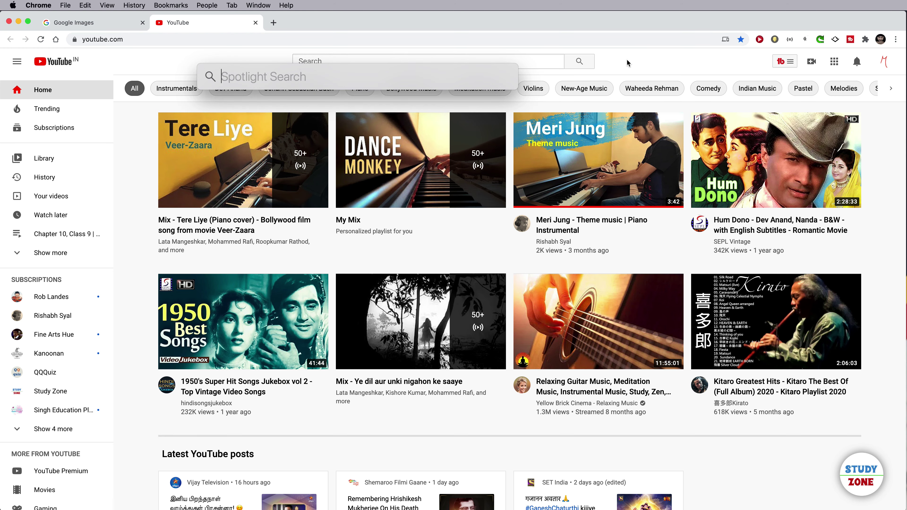
type("mathemafia")
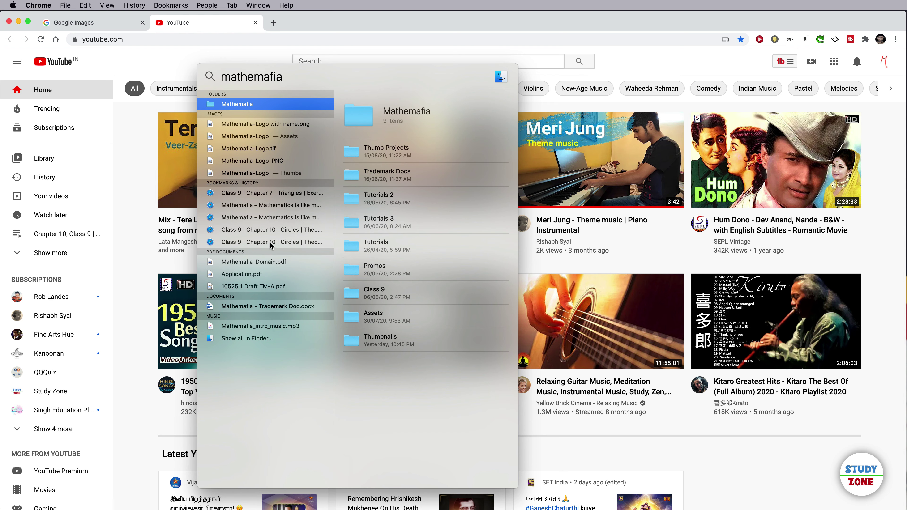
double_click(274, 197)
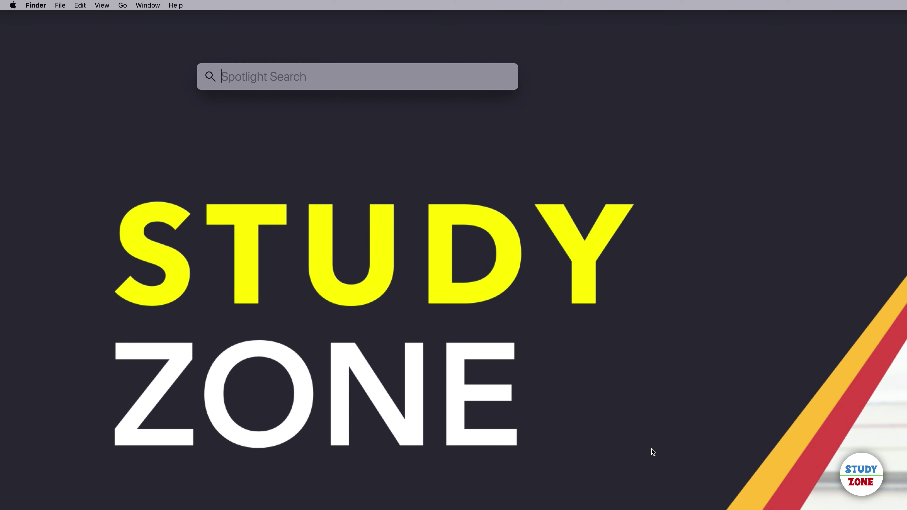
Step: Calculate 23*12 = 276 in Spotlight and open the result in Calculator
type("23")
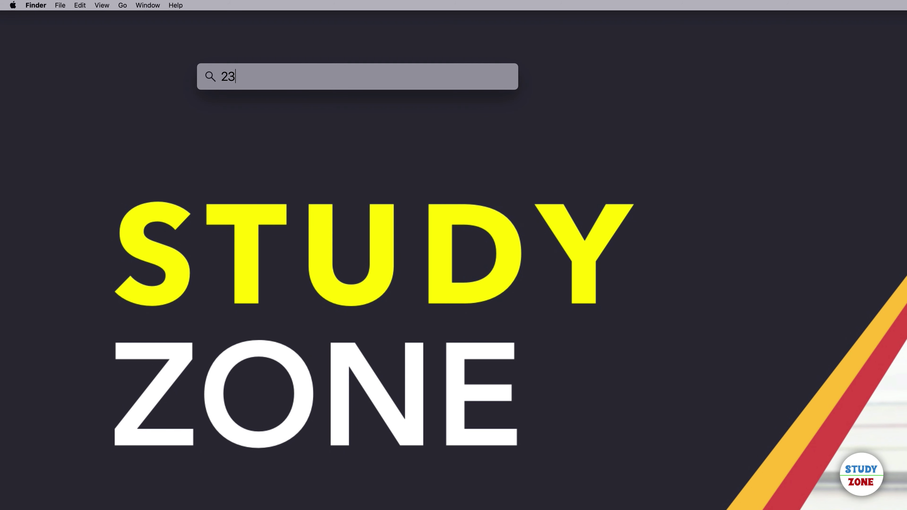
type("*12")
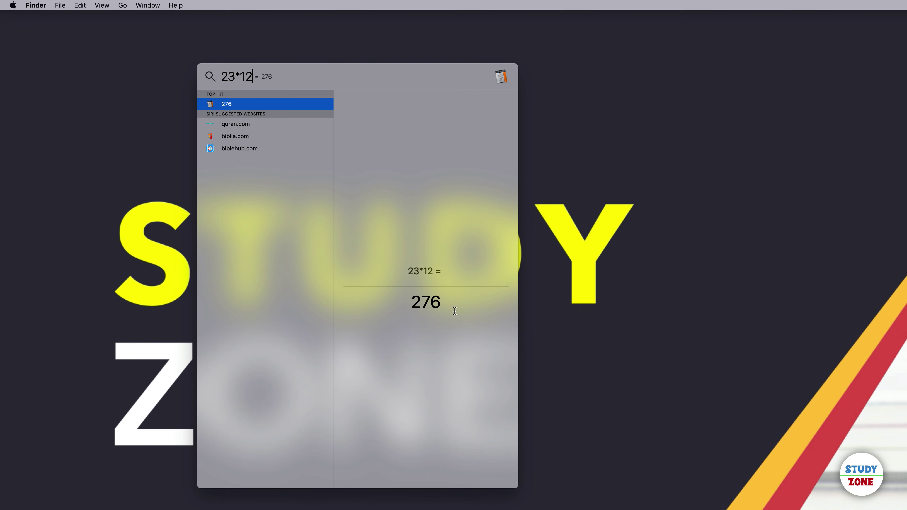
key("Return")
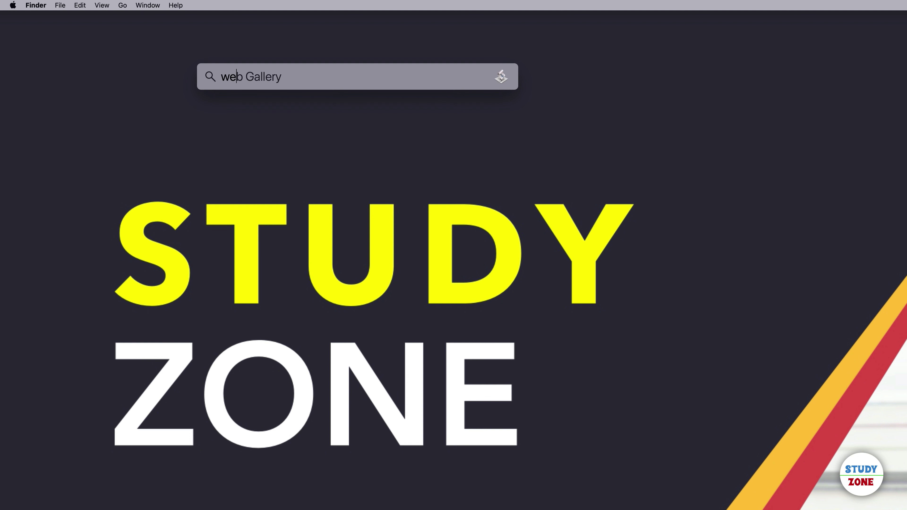
Step: Check the Gurgaon weather, then extend the query to 'weather in London'
type("ather")
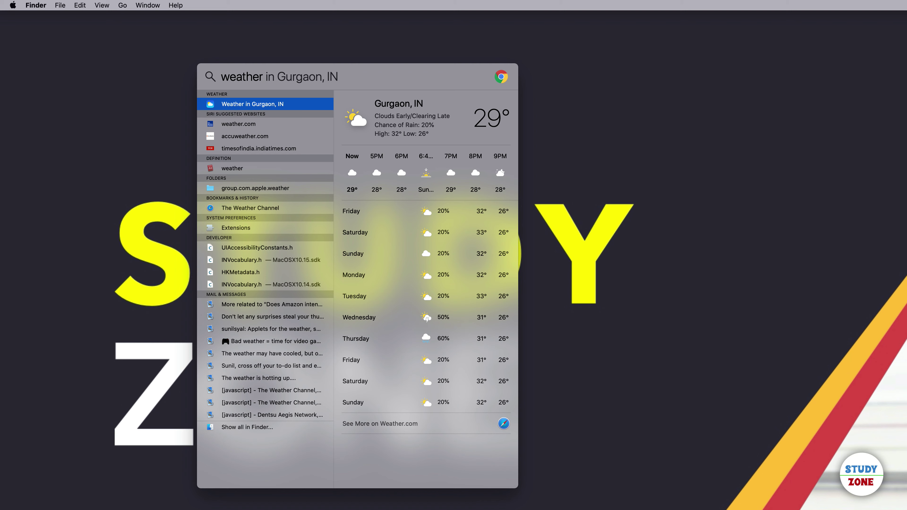
type("in London")
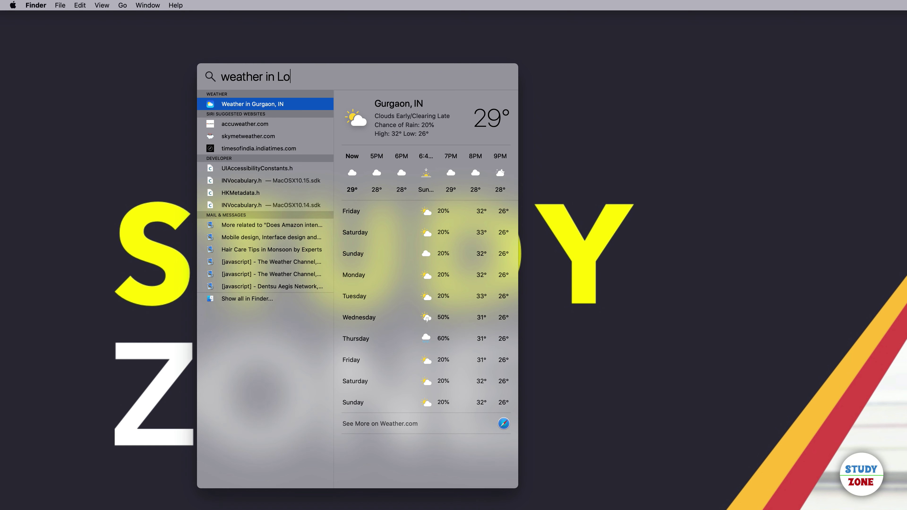